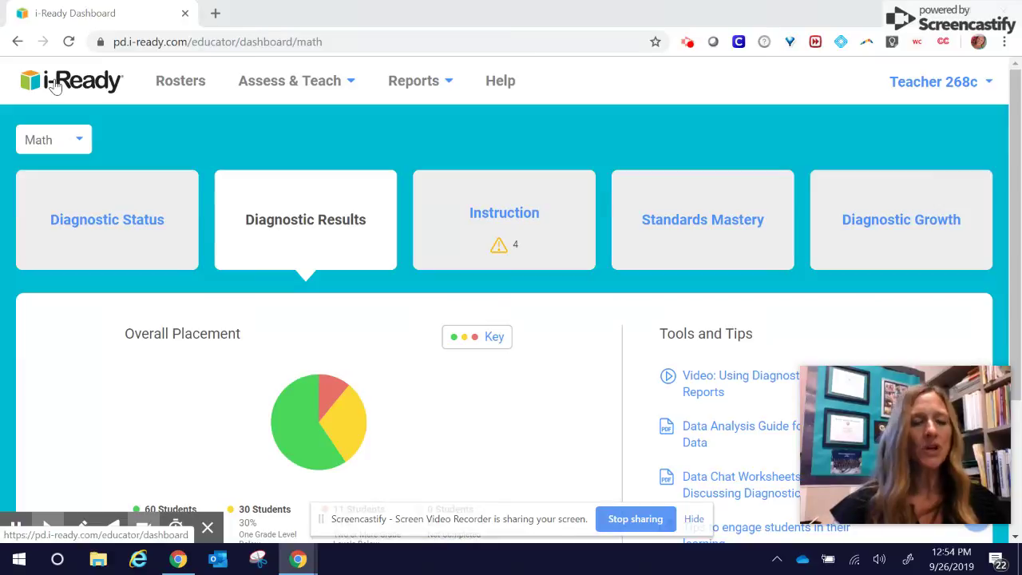
Go through Assess & Teach > Instruction to the Math Online Instruction page
{"action": "left_click", "coordinate": [295, 89]}
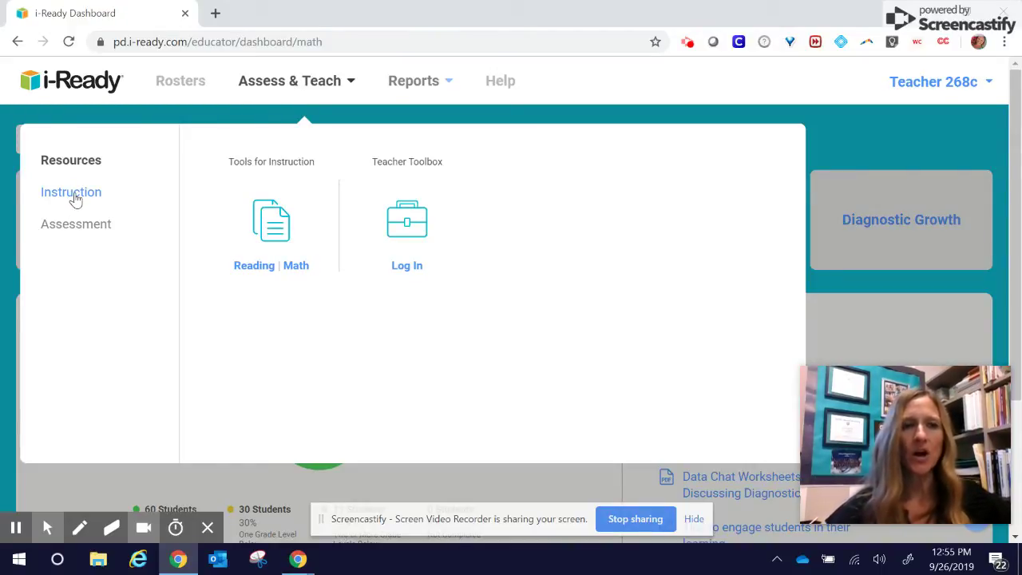
{"action": "left_click", "coordinate": [75, 198]}
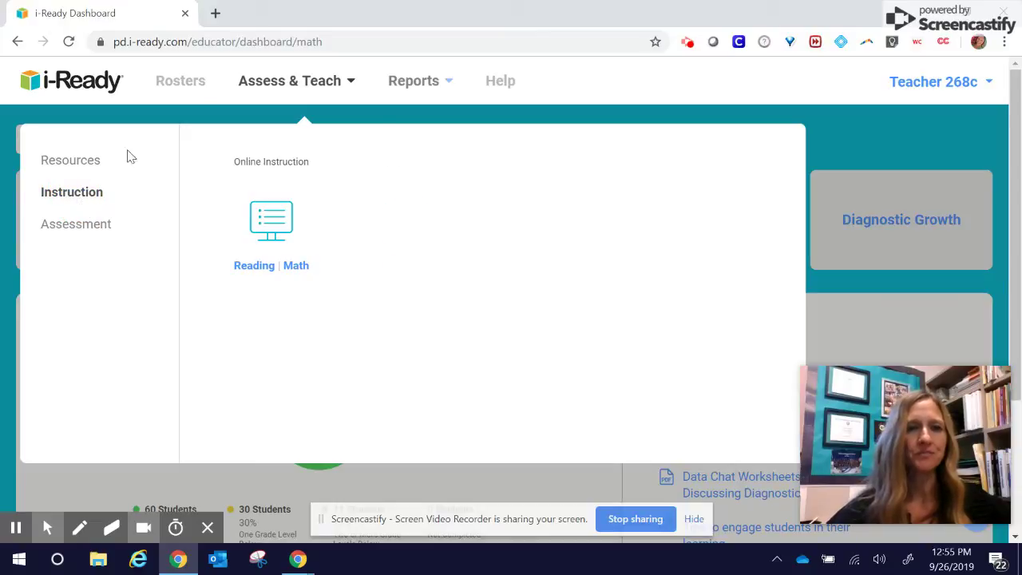
{"action": "left_click", "coordinate": [297, 268]}
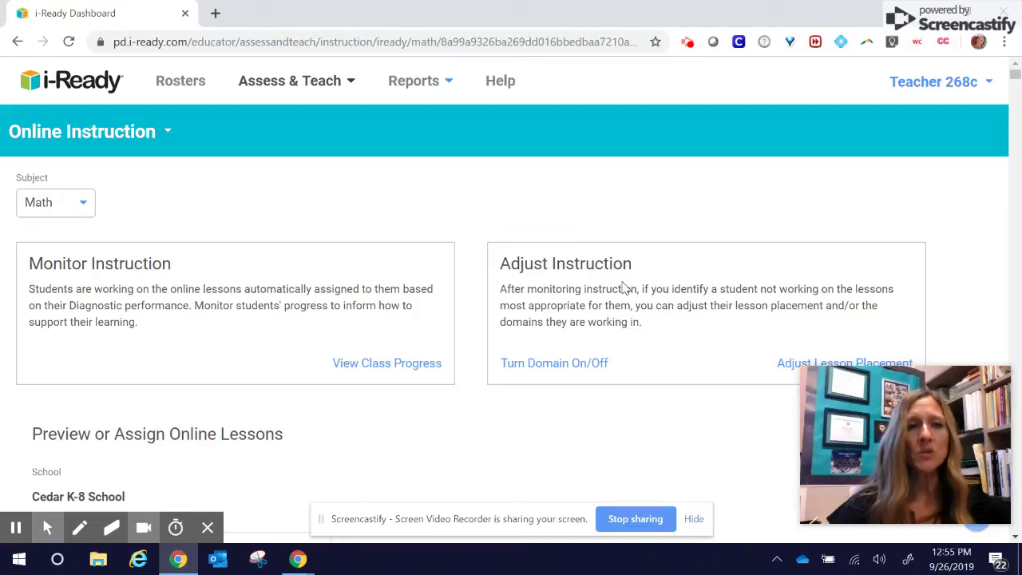
Filter the lesson list to grade 2 (69 of 442) and select Add by Breaking Apart Two-Digit Numbers
{"action": "scroll", "coordinate": [625, 287], "scroll_direction": "down", "scroll_amount": 5}
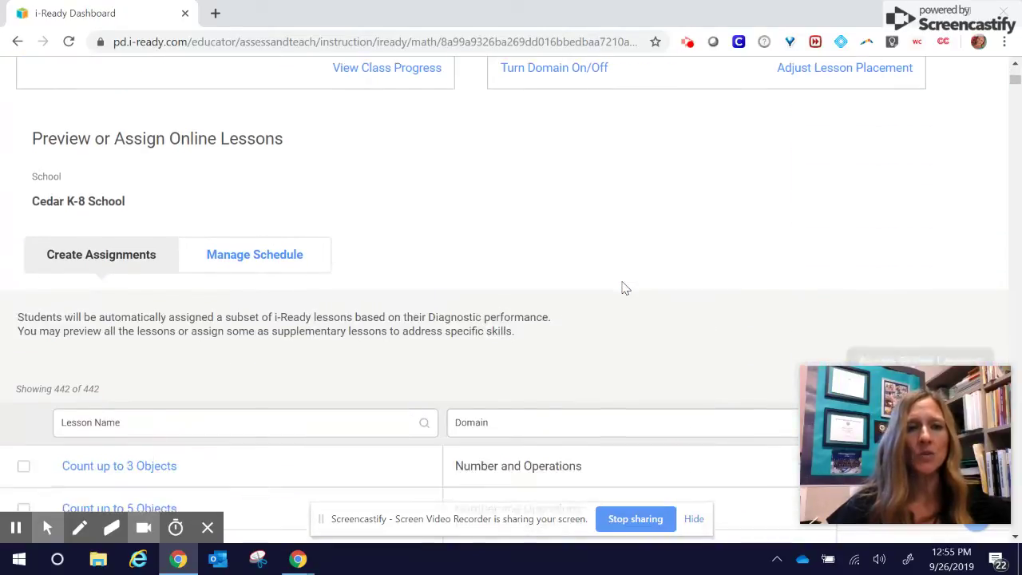
{"action": "scroll", "coordinate": [600, 272], "scroll_direction": "down", "scroll_amount": 1}
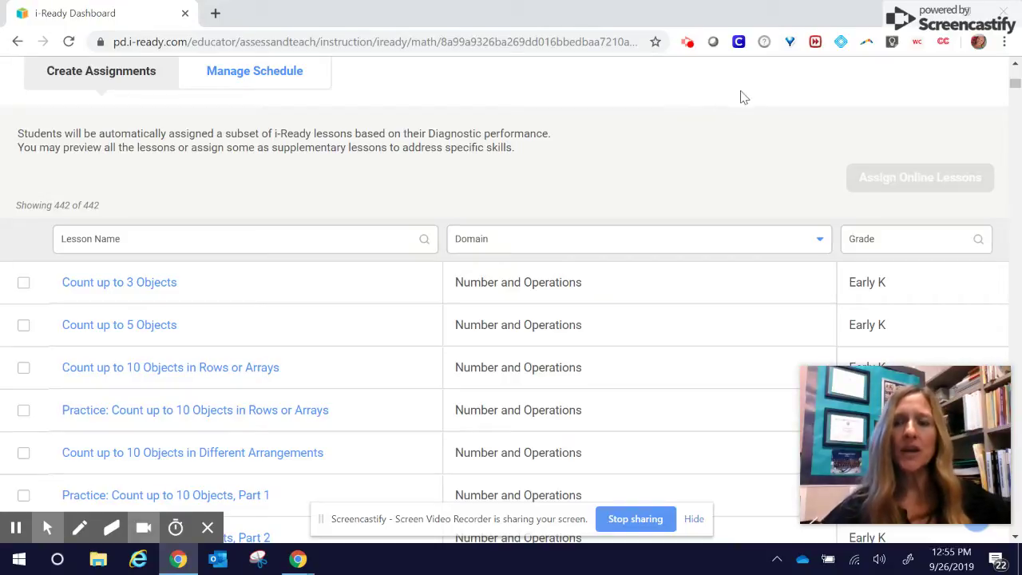
{"action": "scroll", "coordinate": [691, 123], "scroll_direction": "down", "scroll_amount": 1}
{"action": "left_click", "coordinate": [865, 160]}
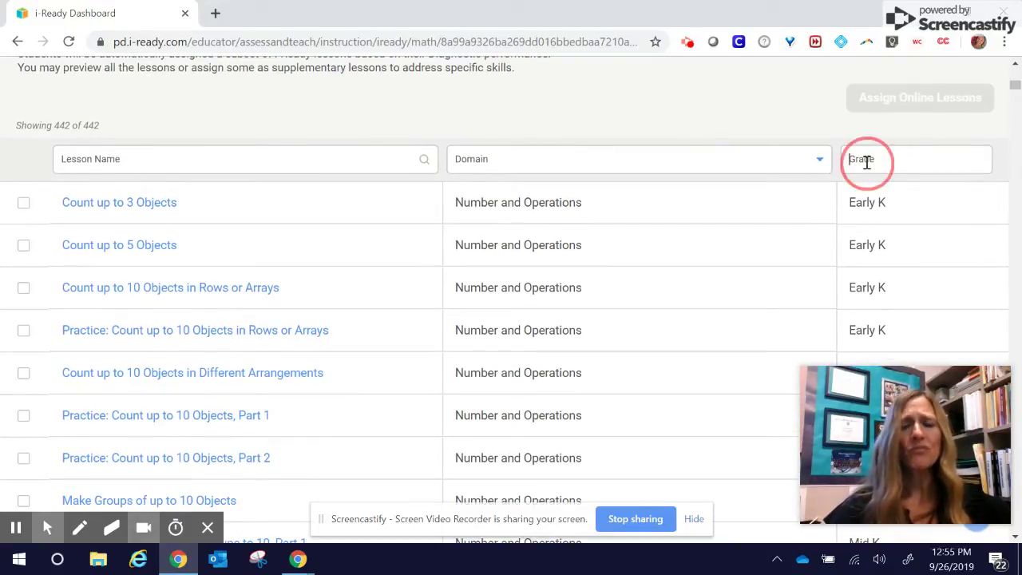
{"action": "type", "text": "2"}
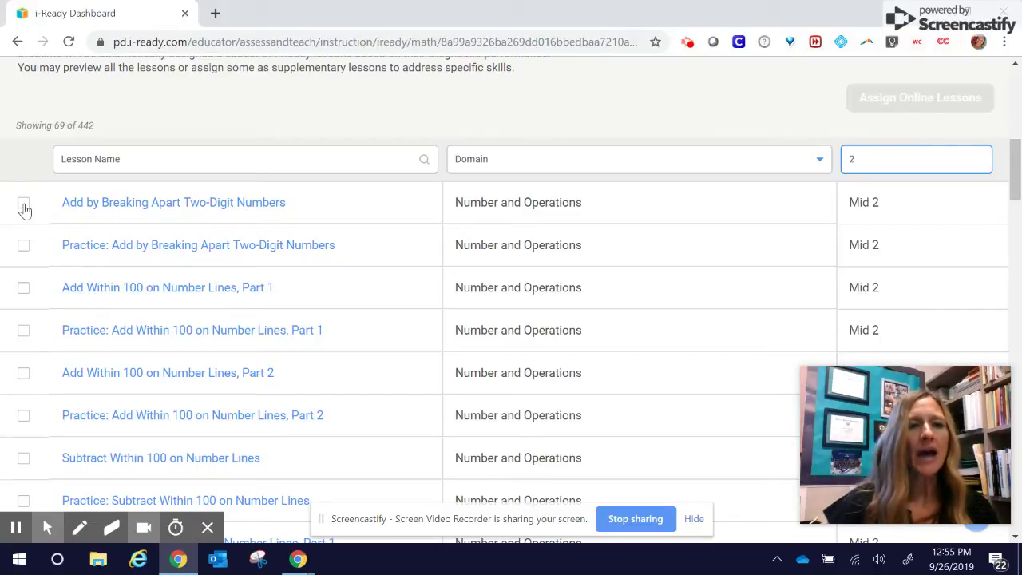
{"action": "left_click", "coordinate": [24, 205]}
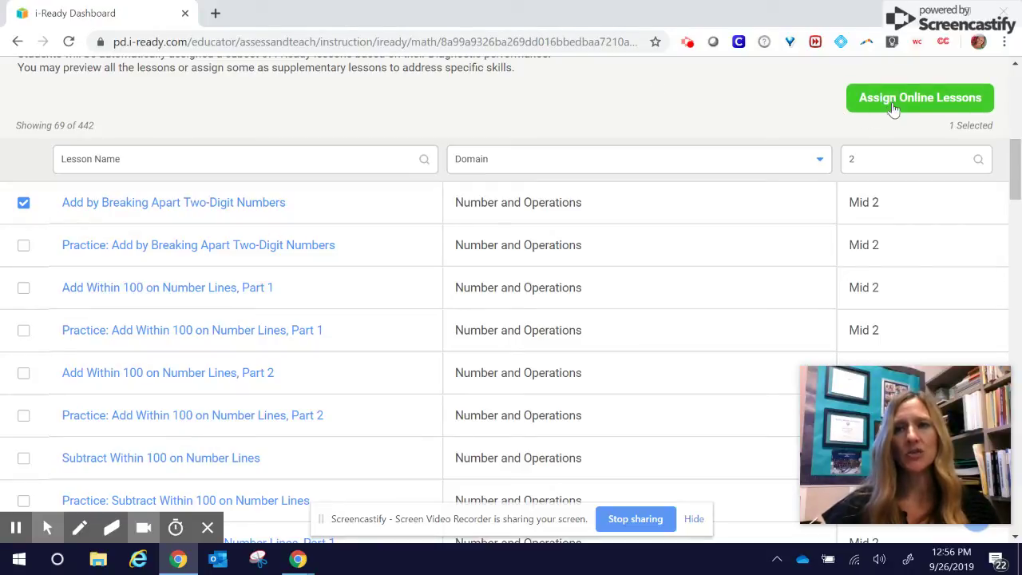
Show details for Add by Breaking Apart Two-Digit Numbers: objective, previews, 20m, standard 2.NBT.5
{"action": "scroll", "coordinate": [540, 224], "scroll_direction": "down", "scroll_amount": 5}
{"action": "scroll", "coordinate": [539, 223], "scroll_direction": "down", "scroll_amount": 5}
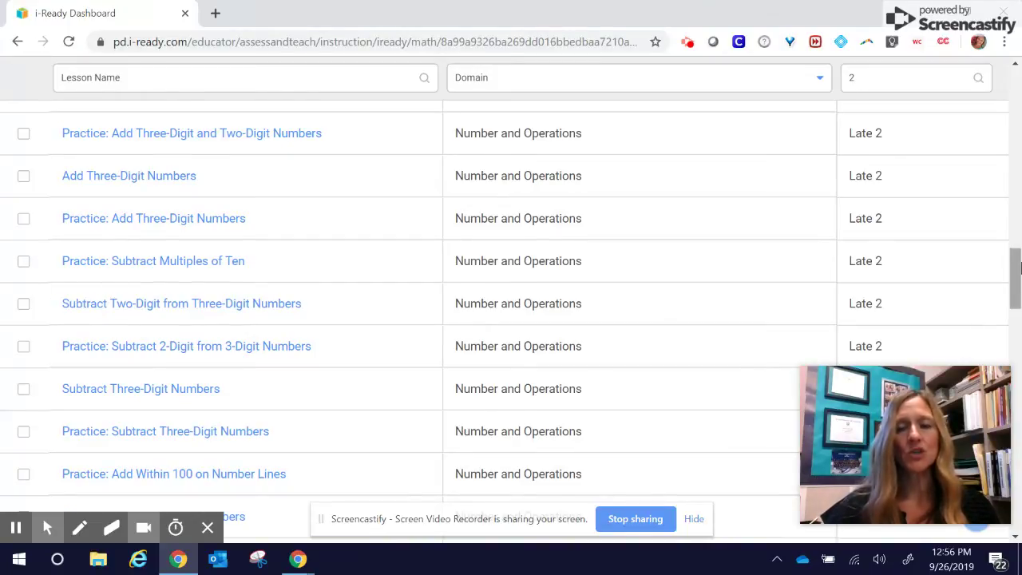
{"action": "scroll", "coordinate": [997, 272], "scroll_direction": "up", "scroll_amount": 10}
{"action": "scroll", "coordinate": [943, 240], "scroll_direction": "down", "scroll_amount": 1}
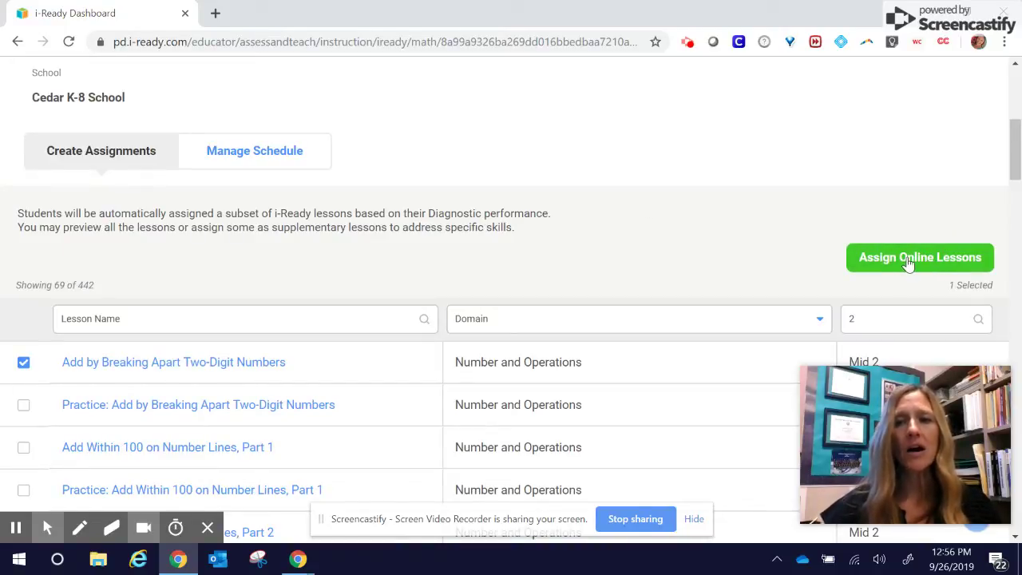
{"action": "scroll", "coordinate": [281, 267], "scroll_direction": "down", "scroll_amount": 1}
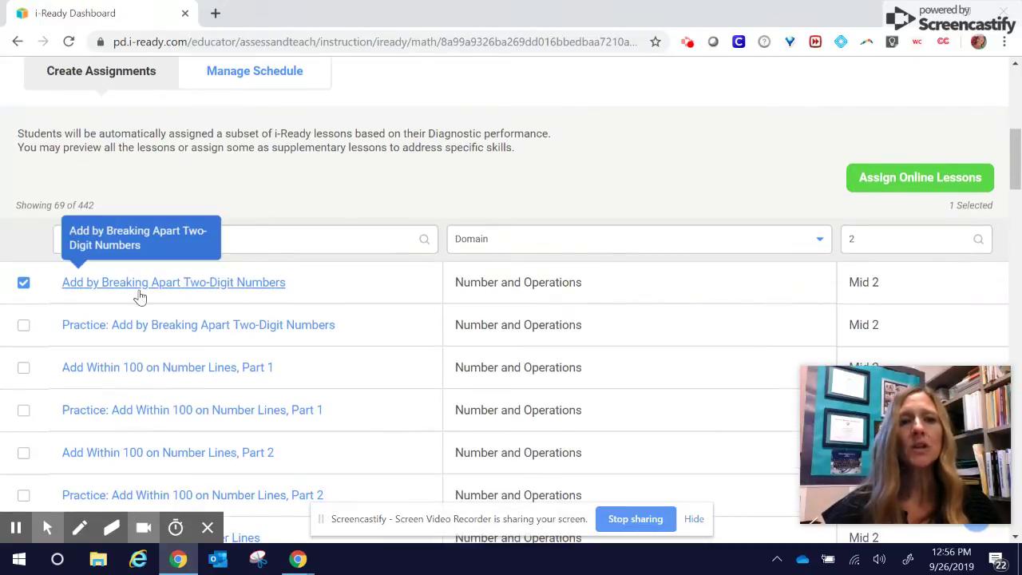
{"action": "left_click", "coordinate": [157, 289]}
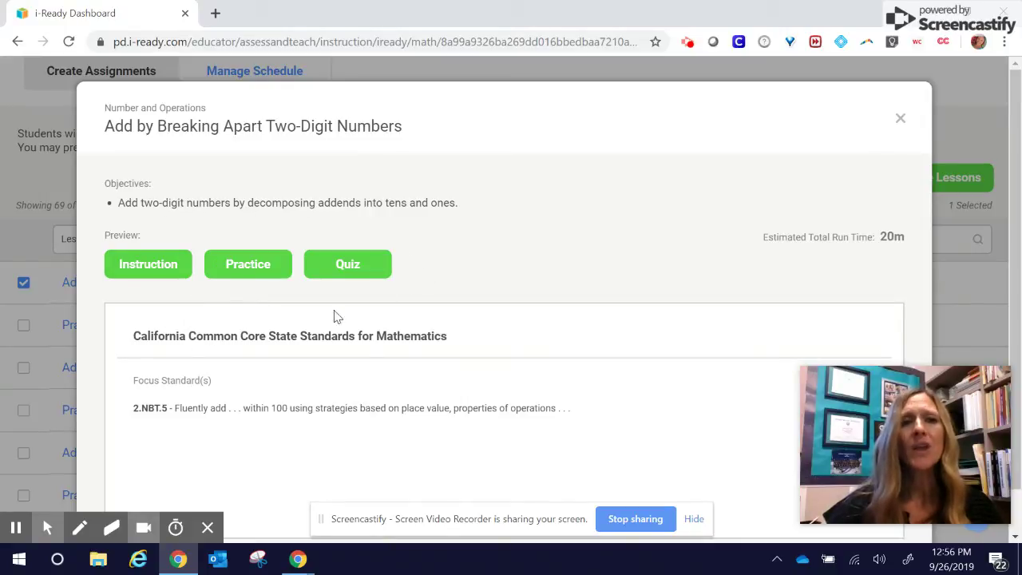
{"action": "left_click", "coordinate": [131, 412]}
{"action": "left_click", "coordinate": [142, 415]}
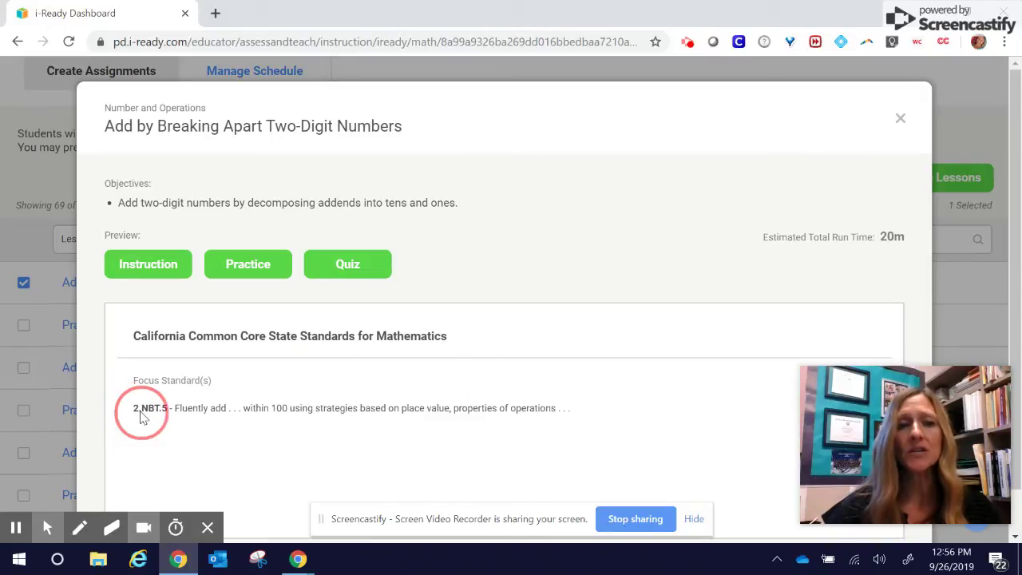
{"action": "left_click", "coordinate": [900, 121]}
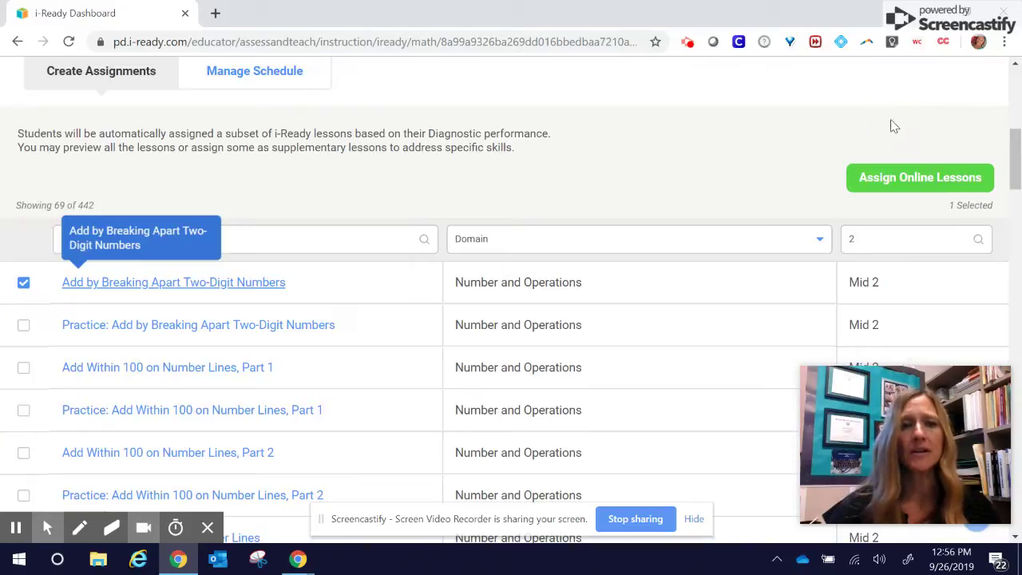
{"action": "left_click", "coordinate": [903, 182]}
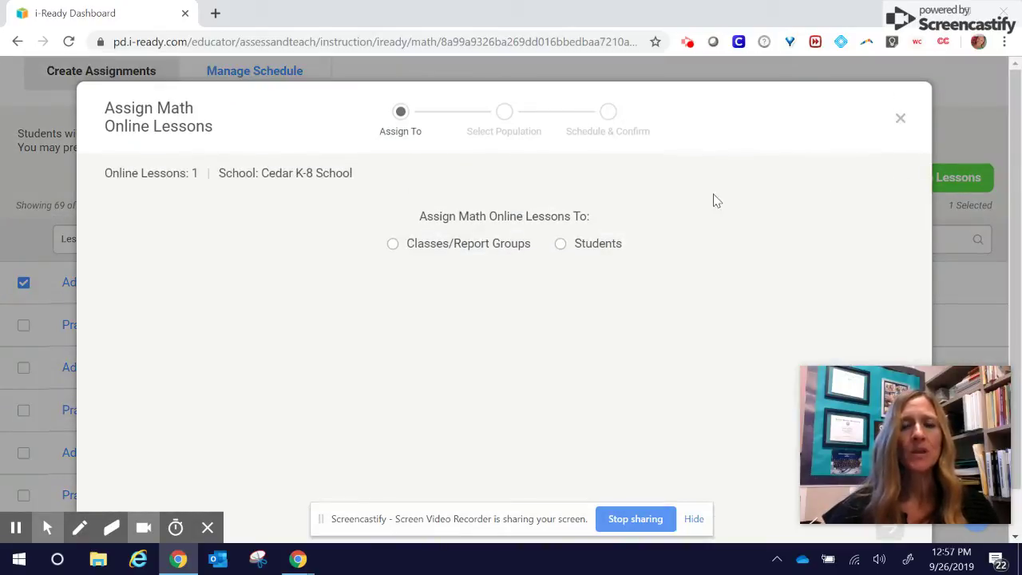
Choose Classes/Report Groups as the assignment target and advance toward the group list
{"action": "left_click", "coordinate": [392, 247]}
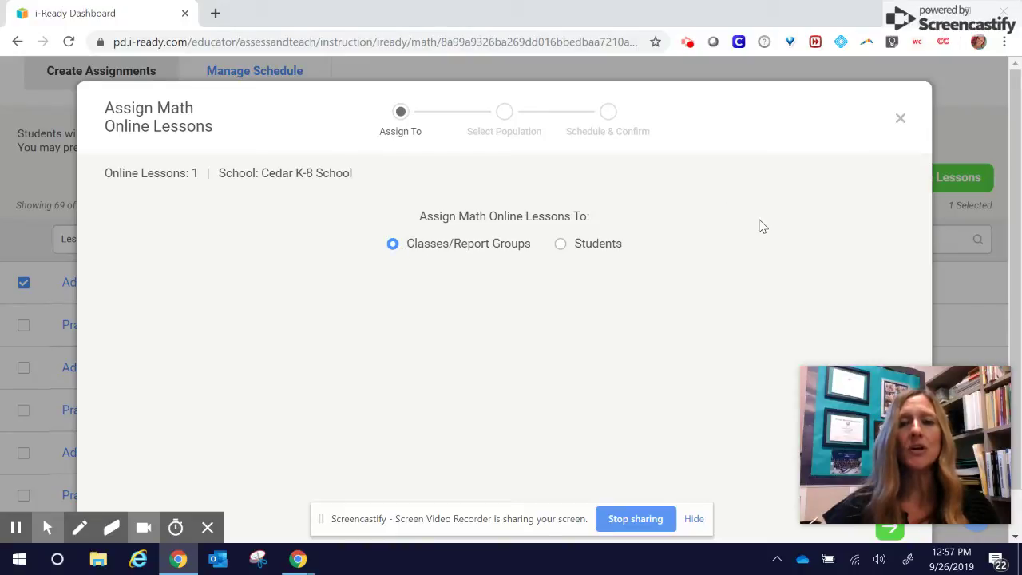
{"action": "scroll", "coordinate": [778, 215], "scroll_direction": "down", "scroll_amount": 1}
{"action": "scroll", "coordinate": [799, 240], "scroll_direction": "up", "scroll_amount": 1}
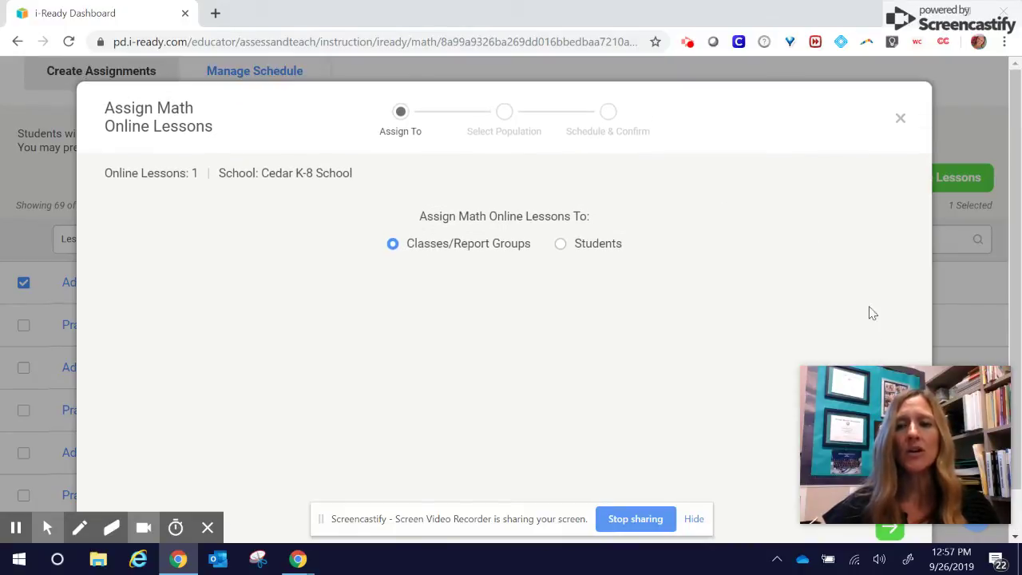
{"action": "left_click", "coordinate": [888, 534]}
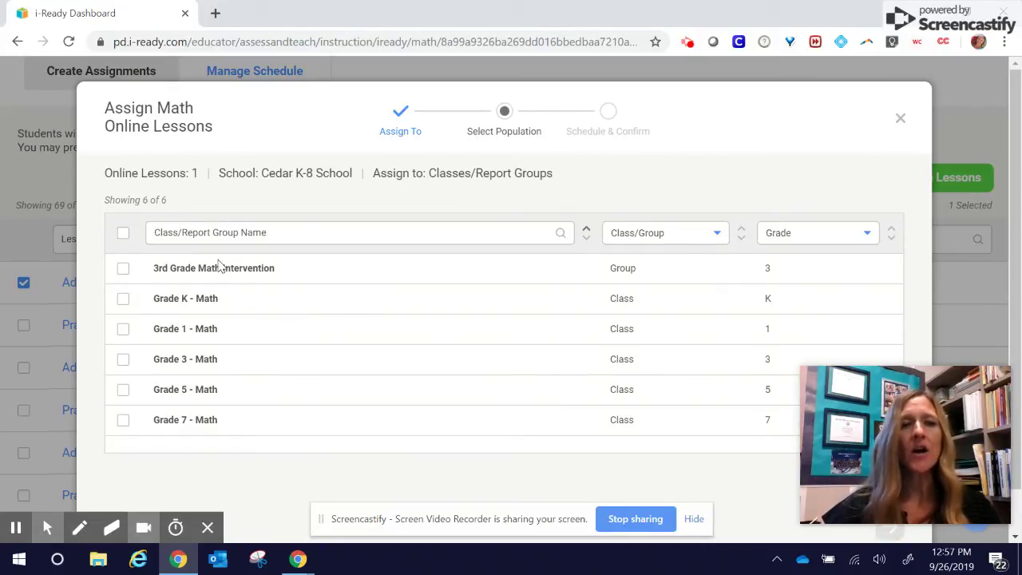
Select the 3rd Grade Math Intervention group and advance to Schedule & Confirm
{"action": "left_click", "coordinate": [124, 272]}
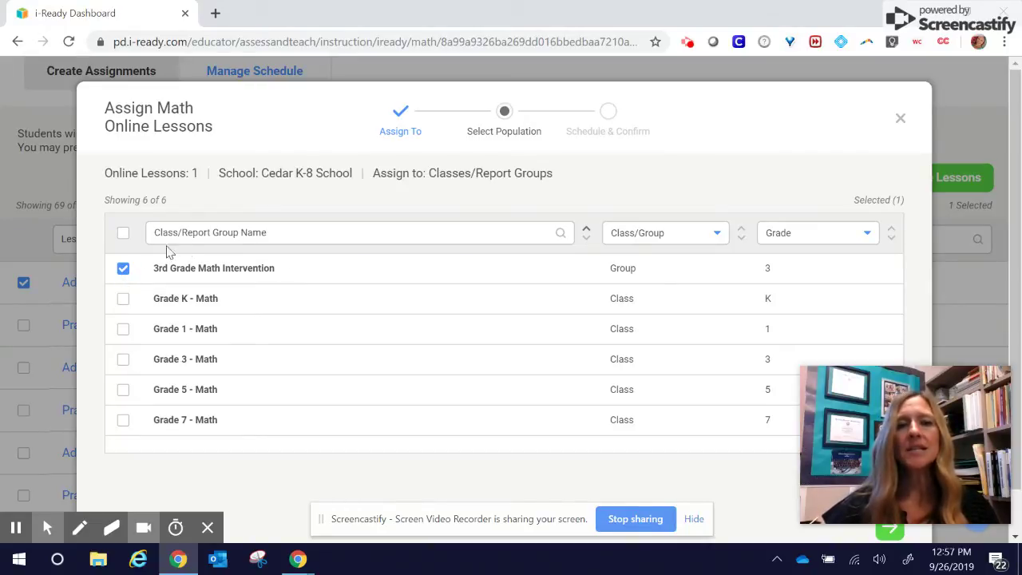
{"action": "scroll", "coordinate": [645, 232], "scroll_direction": "down", "scroll_amount": 1}
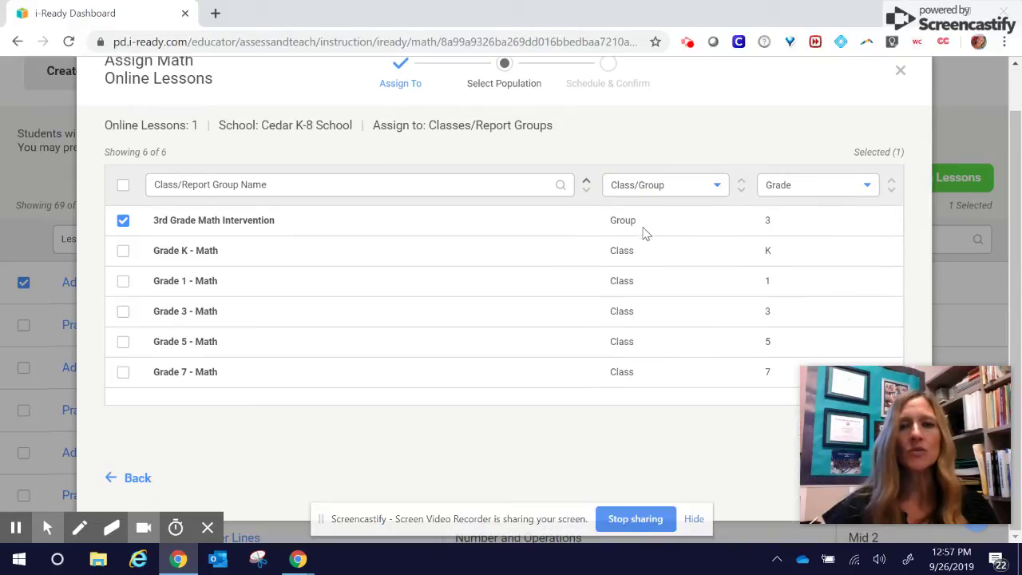
{"action": "scroll", "coordinate": [641, 222], "scroll_direction": "up", "scroll_amount": 1}
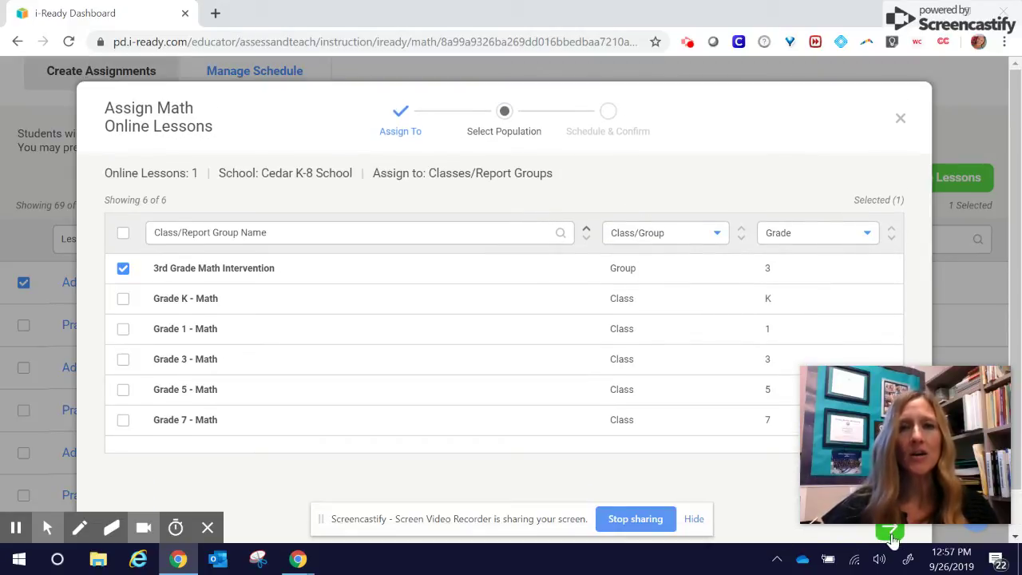
{"action": "left_click", "coordinate": [891, 534]}
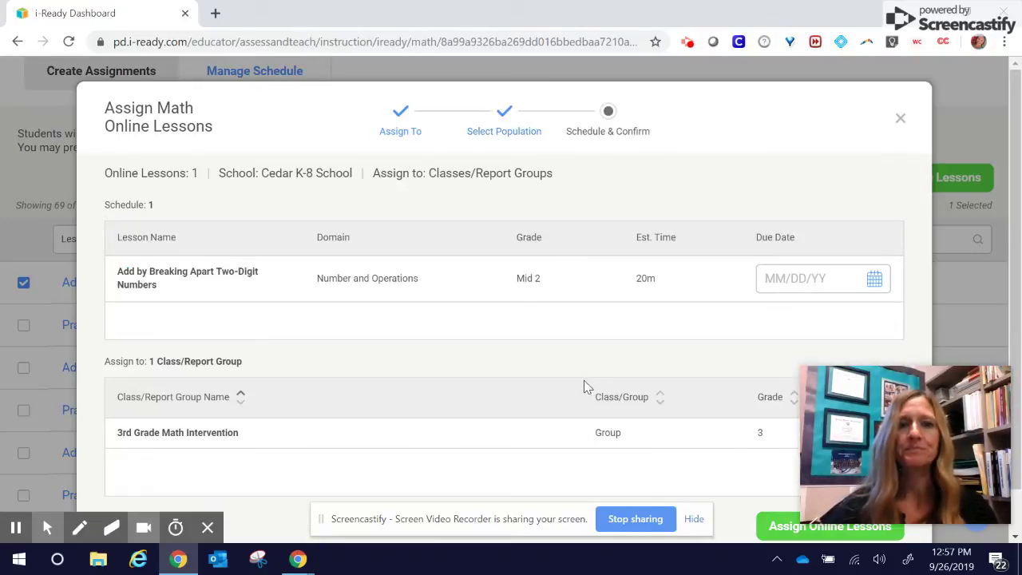
Assign the lesson with Due Date left blank, getting the Changes Saved confirmation
{"action": "scroll", "coordinate": [474, 189], "scroll_direction": "down", "scroll_amount": 1}
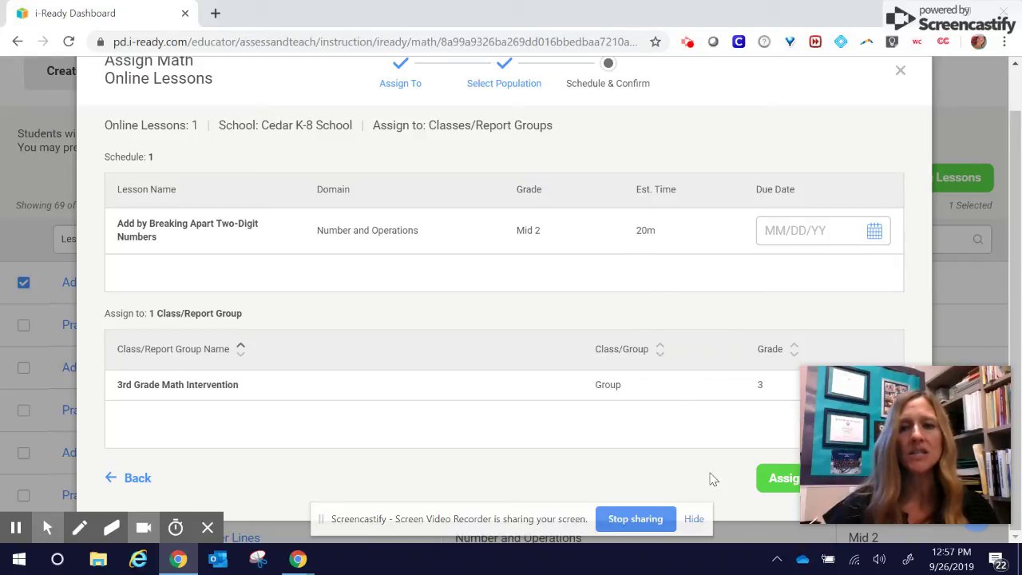
{"action": "left_click", "coordinate": [779, 488]}
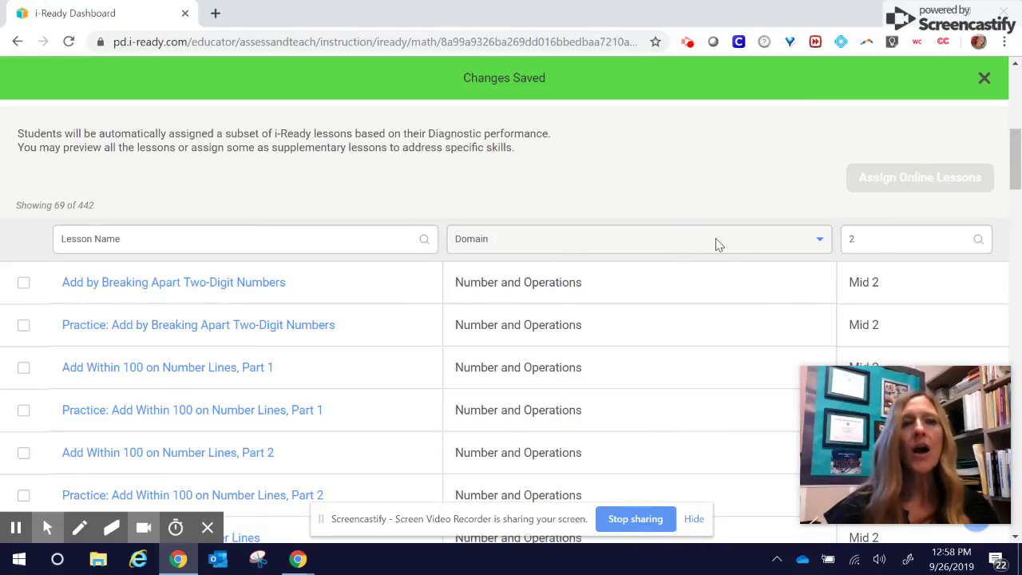
{"action": "scroll", "coordinate": [724, 272], "scroll_direction": "up", "scroll_amount": 1}
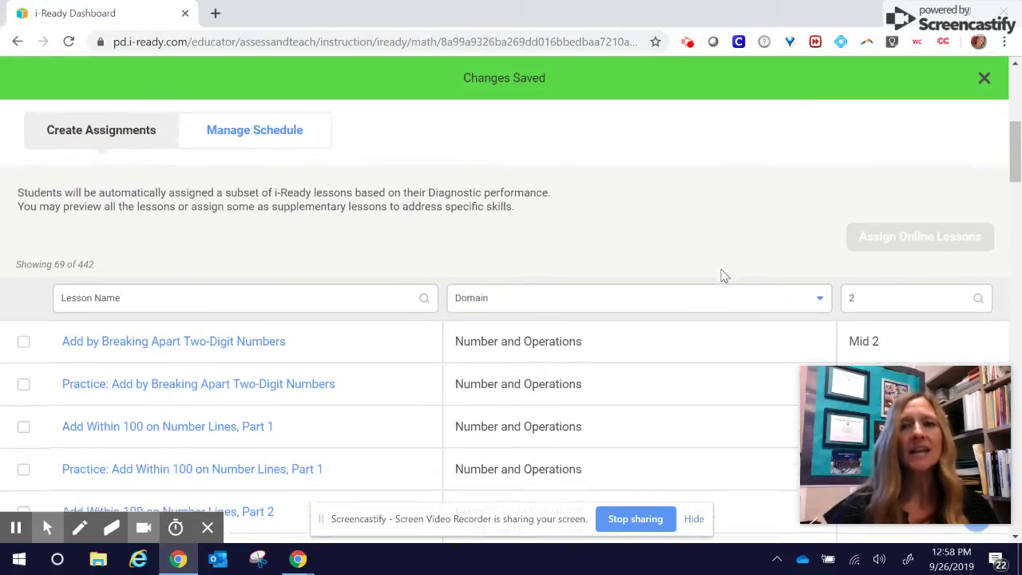
{"action": "scroll", "coordinate": [724, 275], "scroll_direction": "down", "scroll_amount": 3}
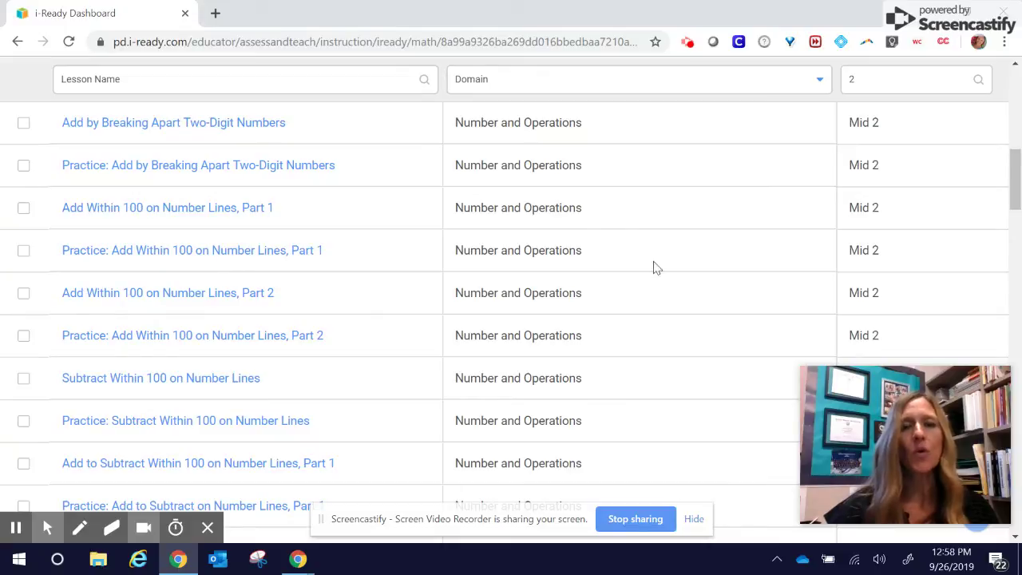
View Manage Schedule, listing Add by Breaking Apart Two-Digit Numbers with due date Not Set
{"action": "scroll", "coordinate": [740, 306], "scroll_direction": "up", "scroll_amount": 7}
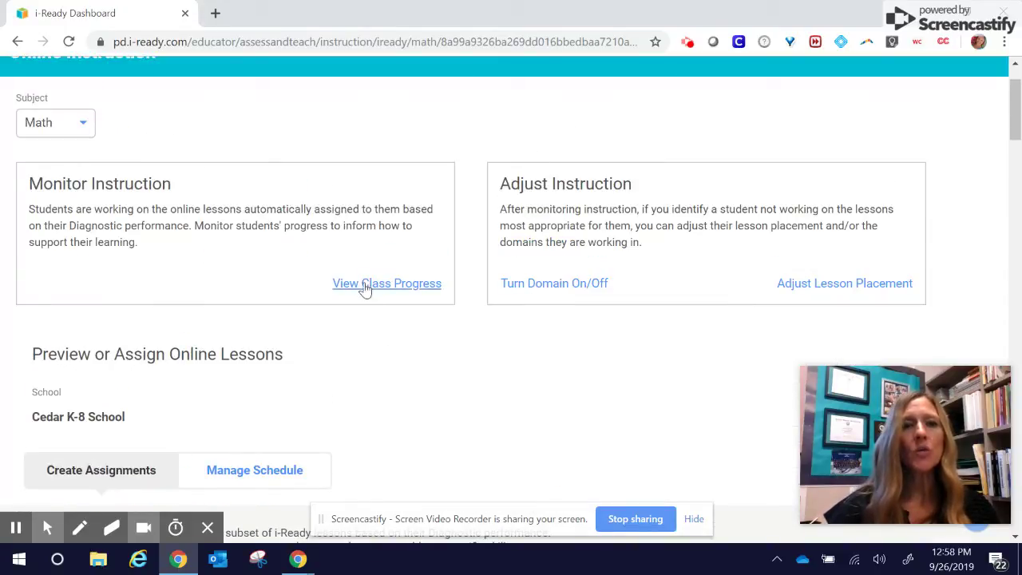
{"action": "left_click", "coordinate": [231, 472]}
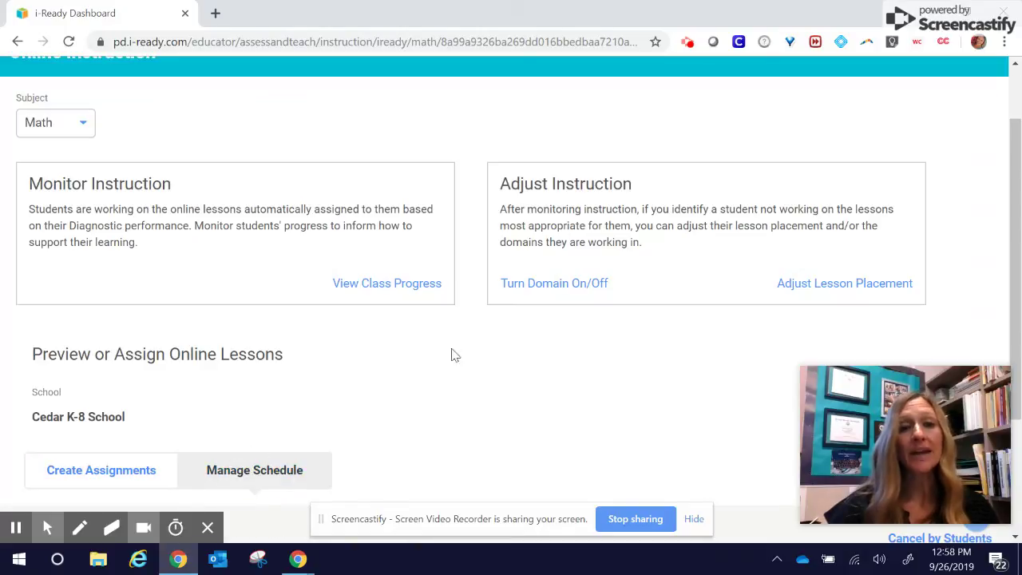
{"action": "scroll", "coordinate": [495, 336], "scroll_direction": "down", "scroll_amount": 3}
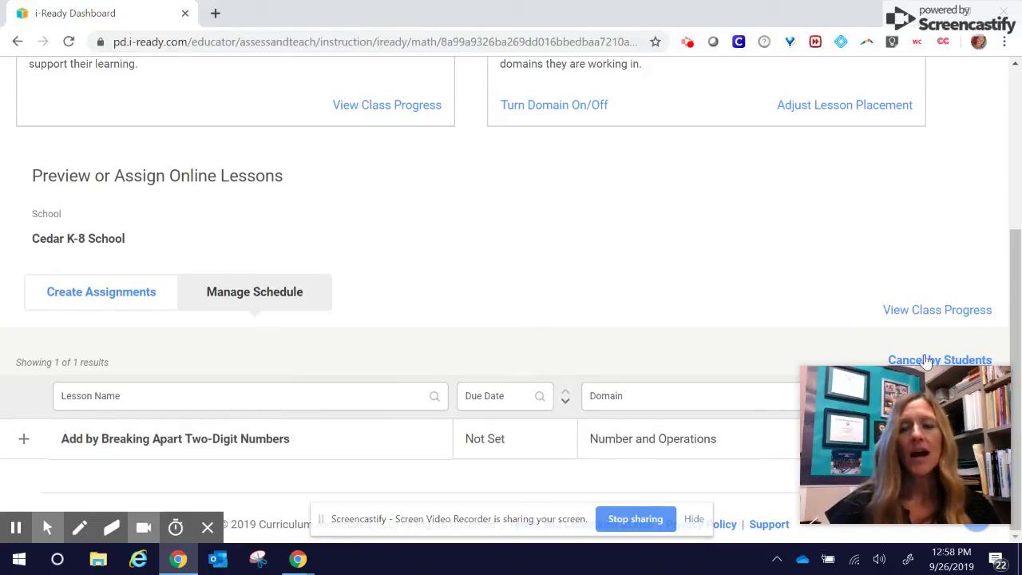
{"action": "left_click_drag", "start_coordinate": [848, 381], "coordinate": [850, 78]}
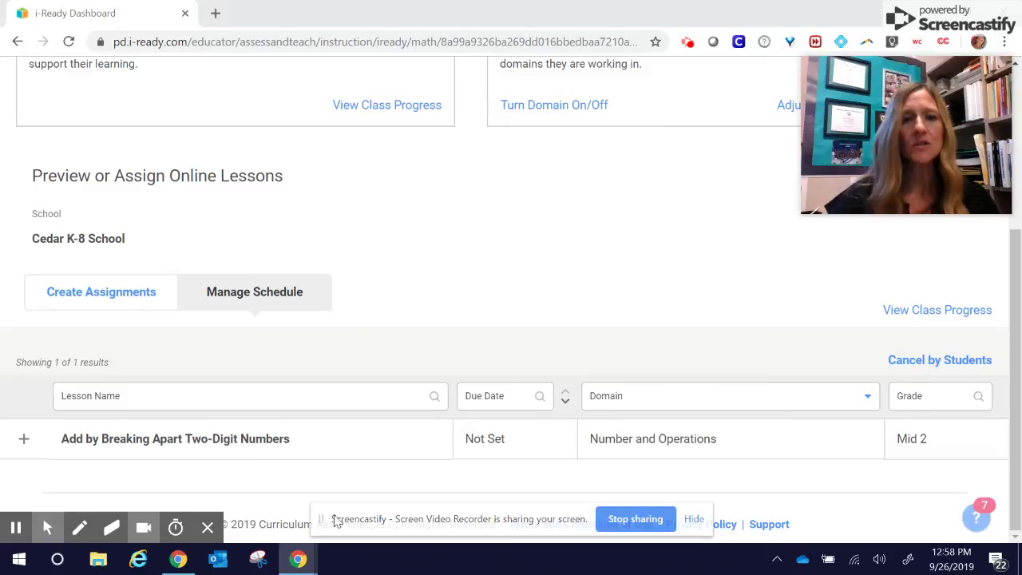
{"action": "left_click", "coordinate": [24, 438]}
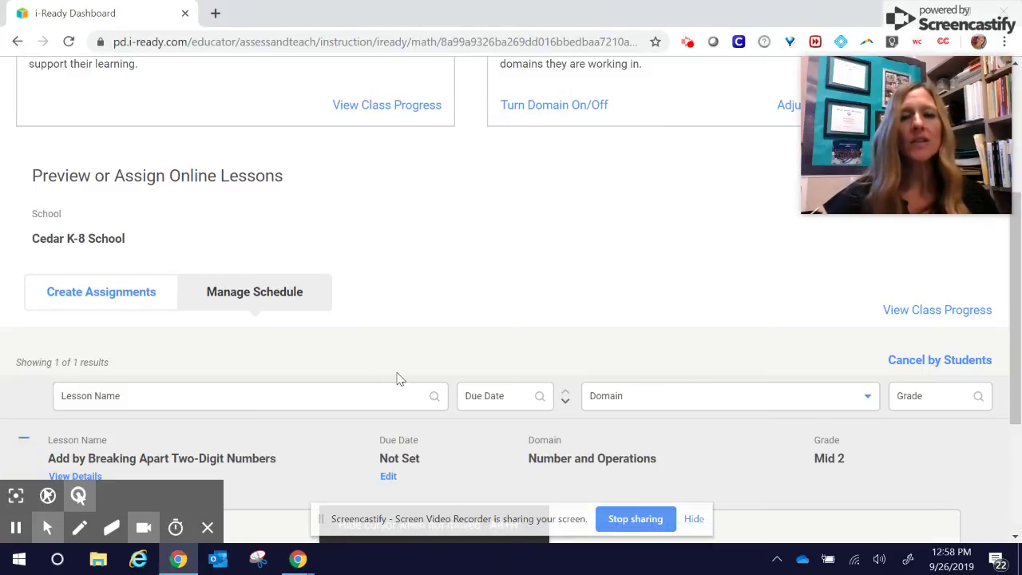
Expand the lesson row to show 3rd Grade Math Intervention, then cancel the due-date edit
{"action": "scroll", "coordinate": [400, 378], "scroll_direction": "down", "scroll_amount": 3}
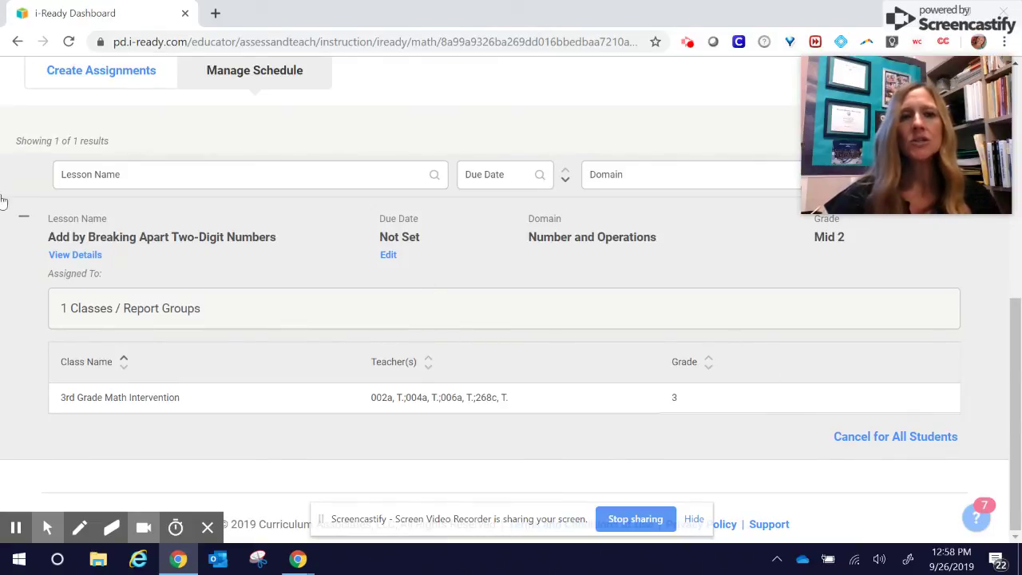
{"action": "left_click", "coordinate": [24, 218]}
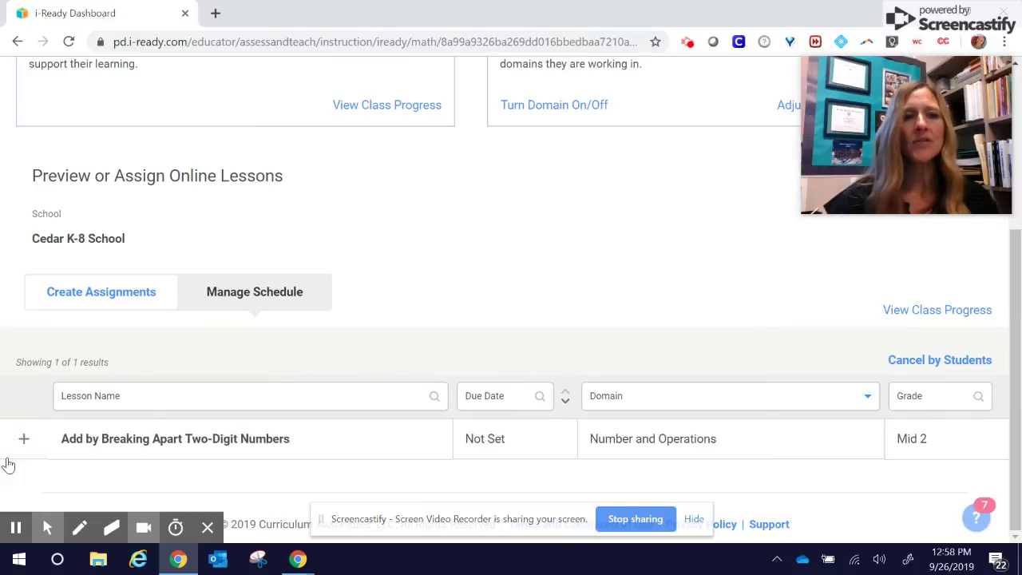
{"action": "left_click", "coordinate": [24, 439]}
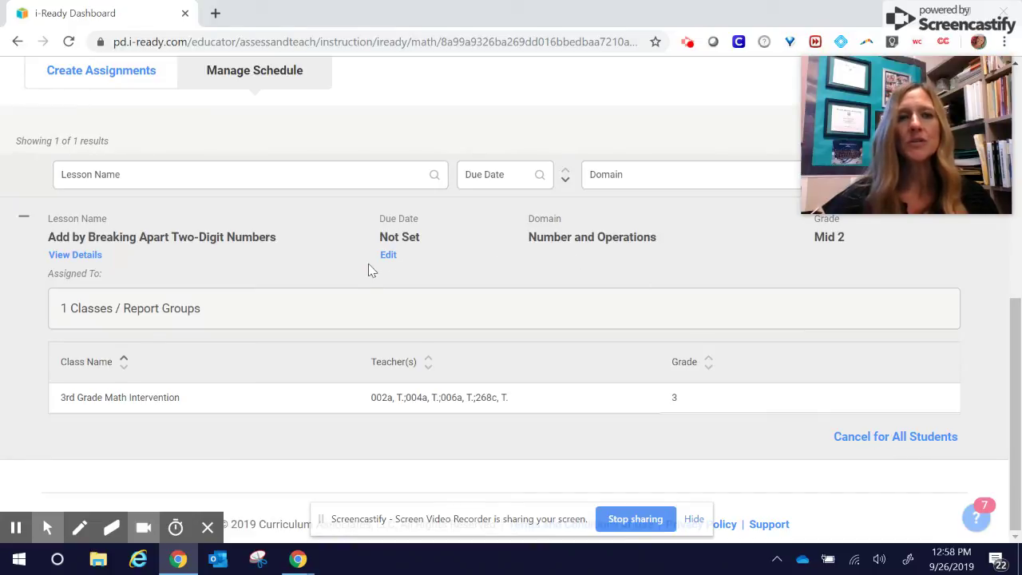
{"action": "left_click", "coordinate": [390, 256]}
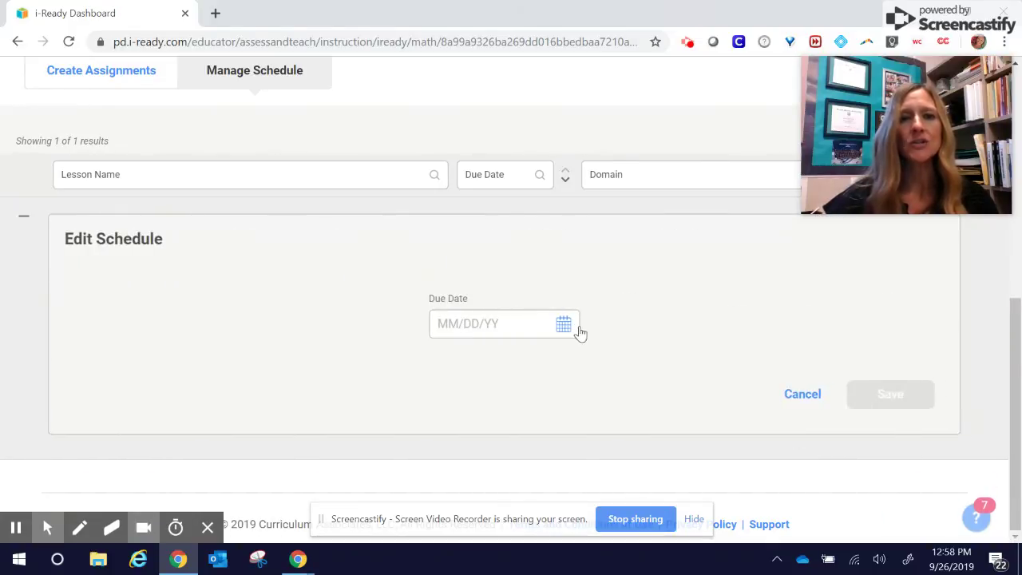
{"action": "left_click", "coordinate": [803, 399]}
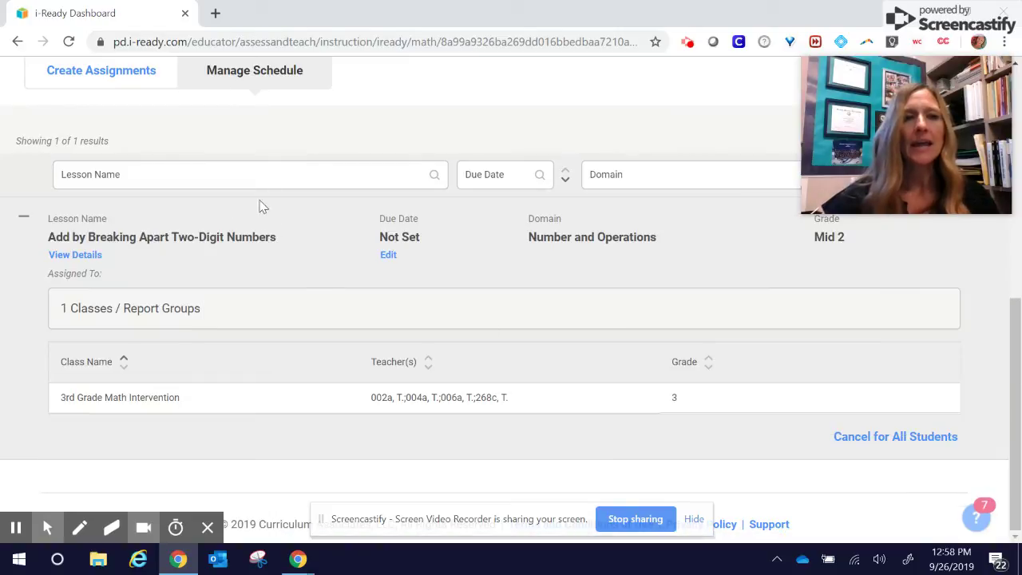
{"action": "left_click", "coordinate": [66, 254]}
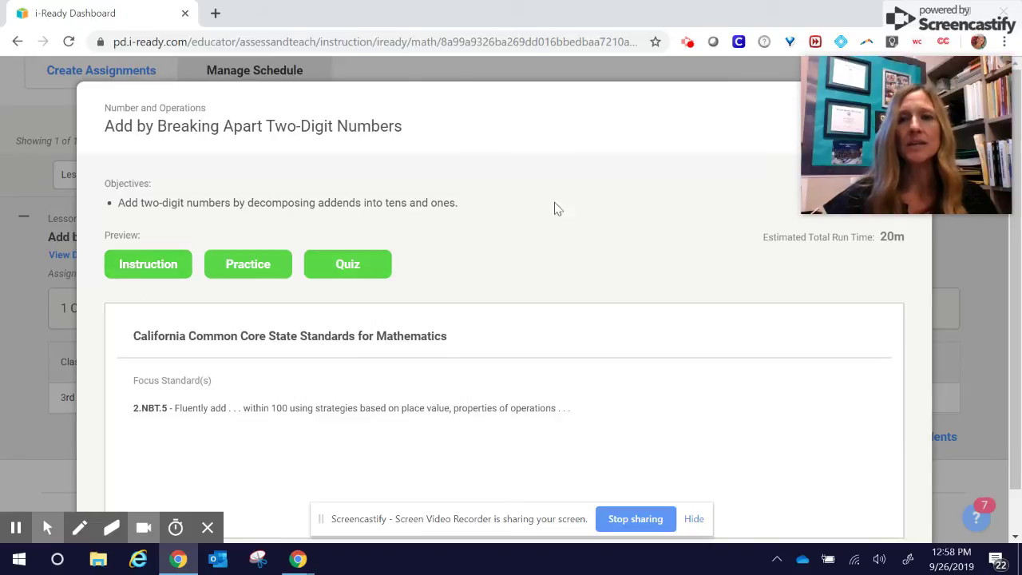
{"action": "left_click_drag", "start_coordinate": [901, 92], "coordinate": [956, 293]}
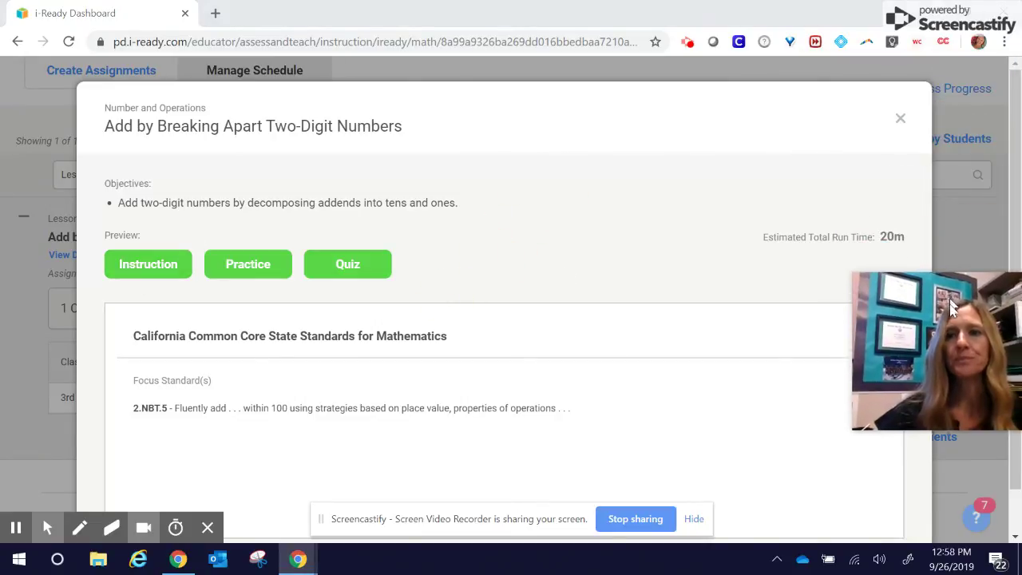
{"action": "left_click", "coordinate": [901, 118]}
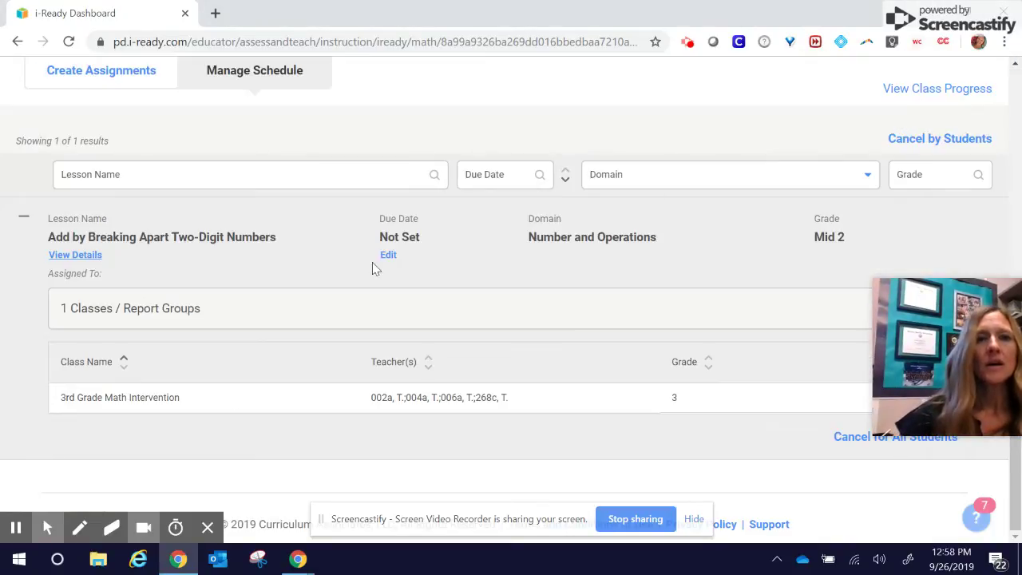
{"action": "scroll", "coordinate": [706, 274], "scroll_direction": "up", "scroll_amount": 3}
{"action": "scroll", "coordinate": [611, 262], "scroll_direction": "up", "scroll_amount": 3}
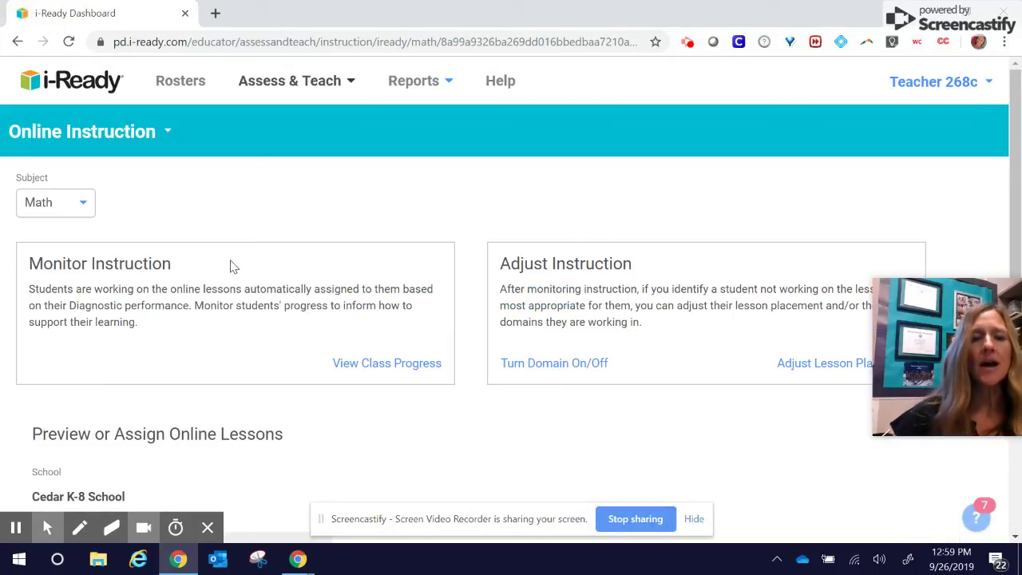
Open View Class Progress, scroll its time-on-task and lessons-passed charts, and browse the report list
{"action": "left_click", "coordinate": [387, 364]}
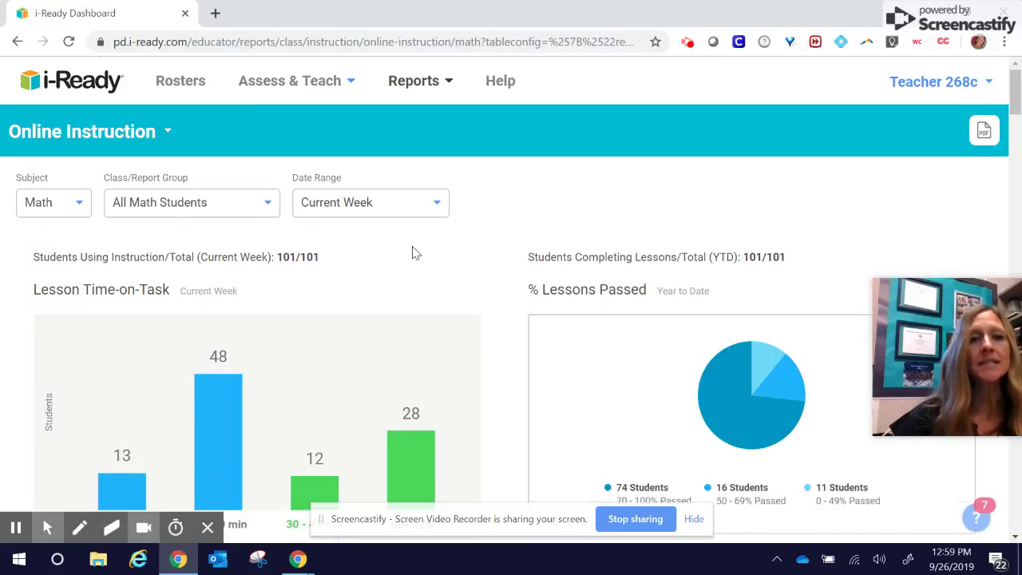
{"action": "scroll", "coordinate": [411, 251], "scroll_direction": "down", "scroll_amount": 4}
{"action": "scroll", "coordinate": [404, 251], "scroll_direction": "down", "scroll_amount": 1}
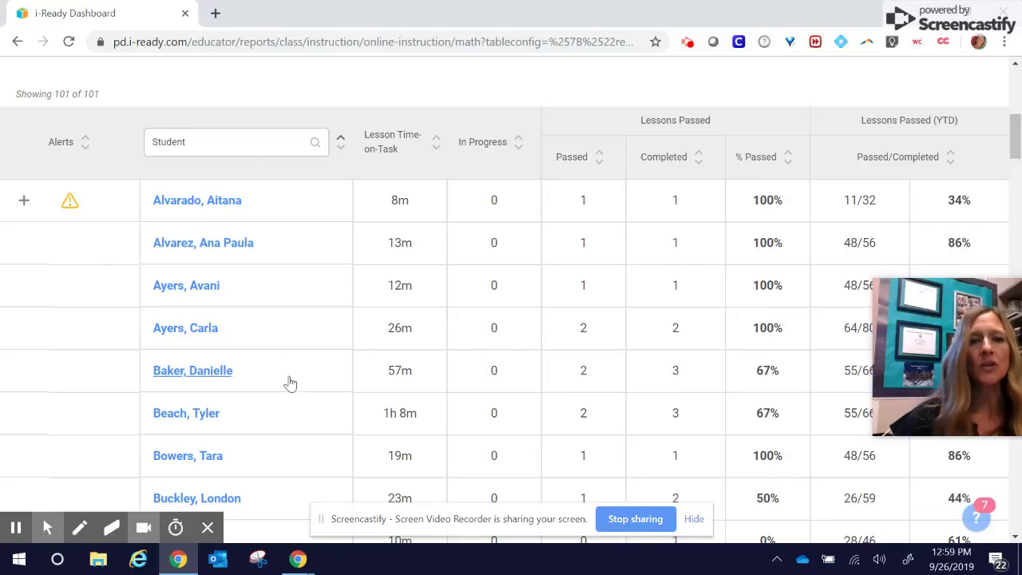
{"action": "scroll", "coordinate": [495, 285], "scroll_direction": "down", "scroll_amount": 2}
{"action": "scroll", "coordinate": [498, 301], "scroll_direction": "up", "scroll_amount": 5}
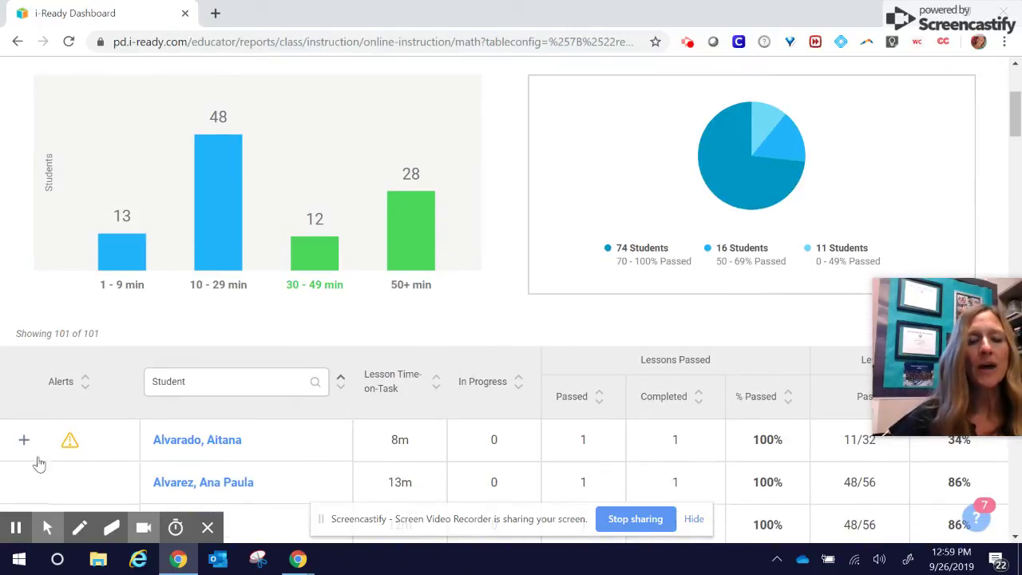
{"action": "scroll", "coordinate": [651, 336], "scroll_direction": "up", "scroll_amount": 3}
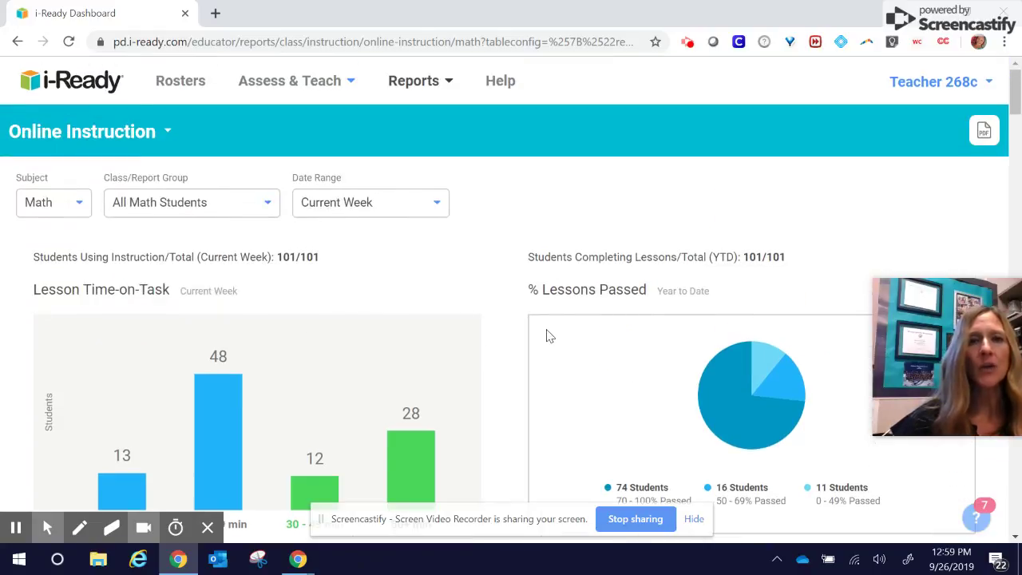
{"action": "left_click", "coordinate": [421, 87]}
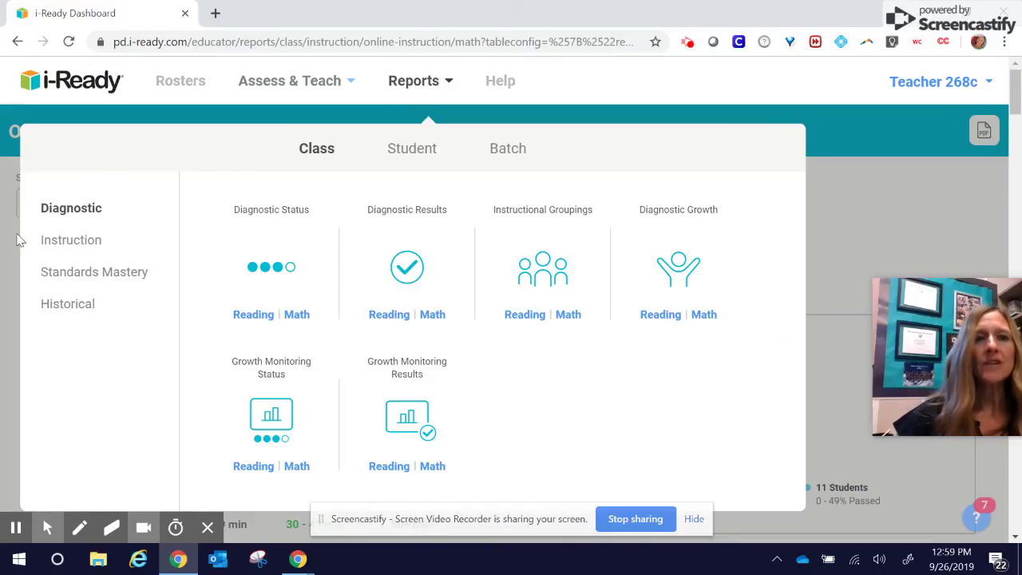
Return to Math Online Instruction's full 442-lesson list and select Count up to 5 Objects
{"action": "left_click", "coordinate": [308, 86]}
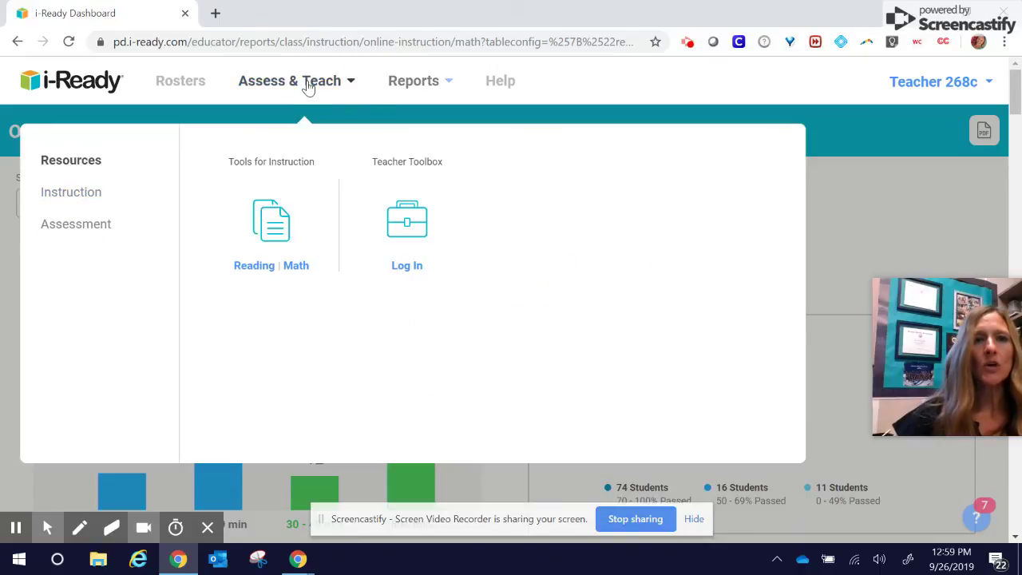
{"action": "left_click", "coordinate": [70, 195]}
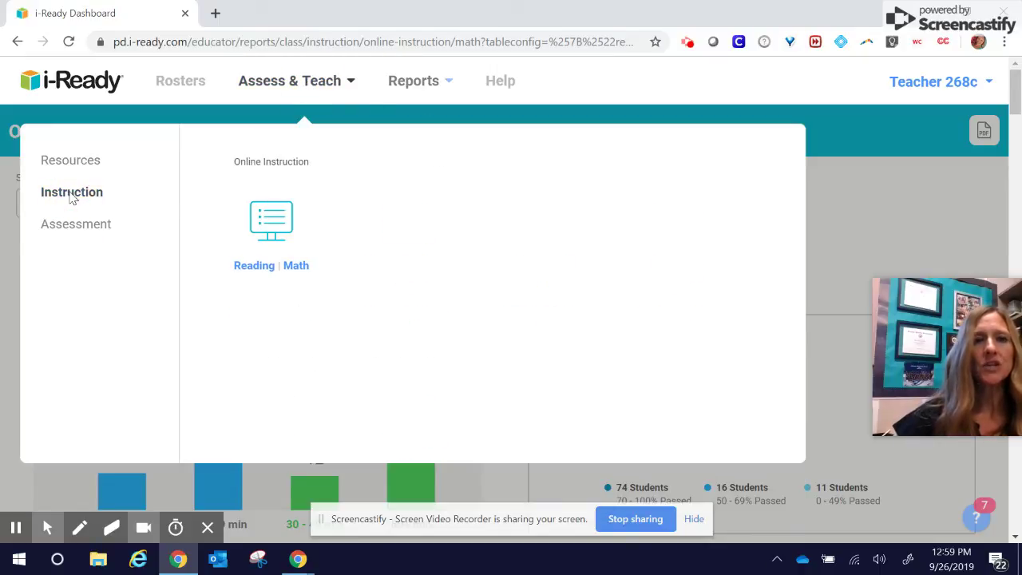
{"action": "left_click", "coordinate": [297, 266]}
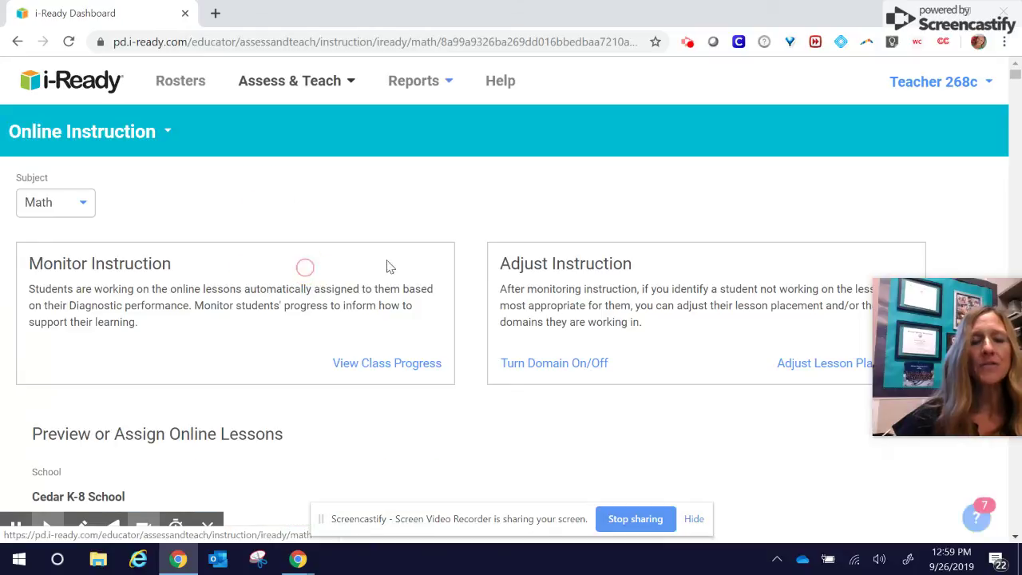
{"action": "scroll", "coordinate": [341, 269], "scroll_direction": "down", "scroll_amount": 7}
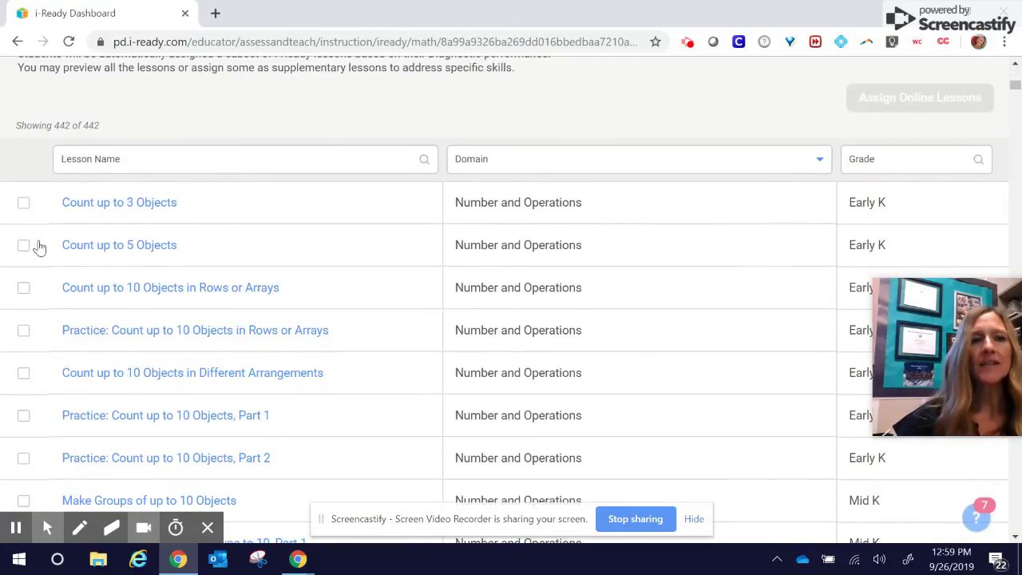
{"action": "left_click", "coordinate": [24, 246]}
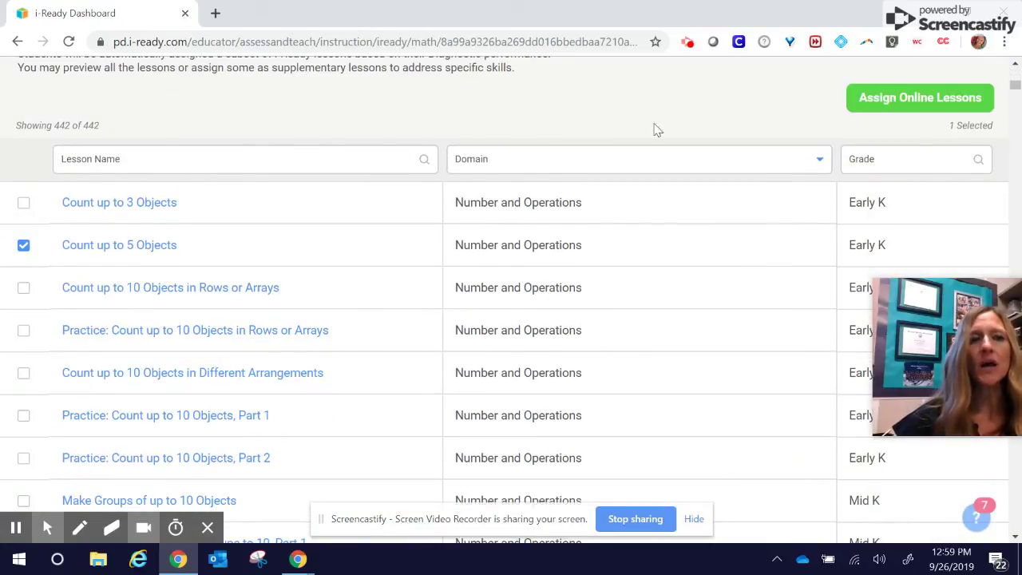